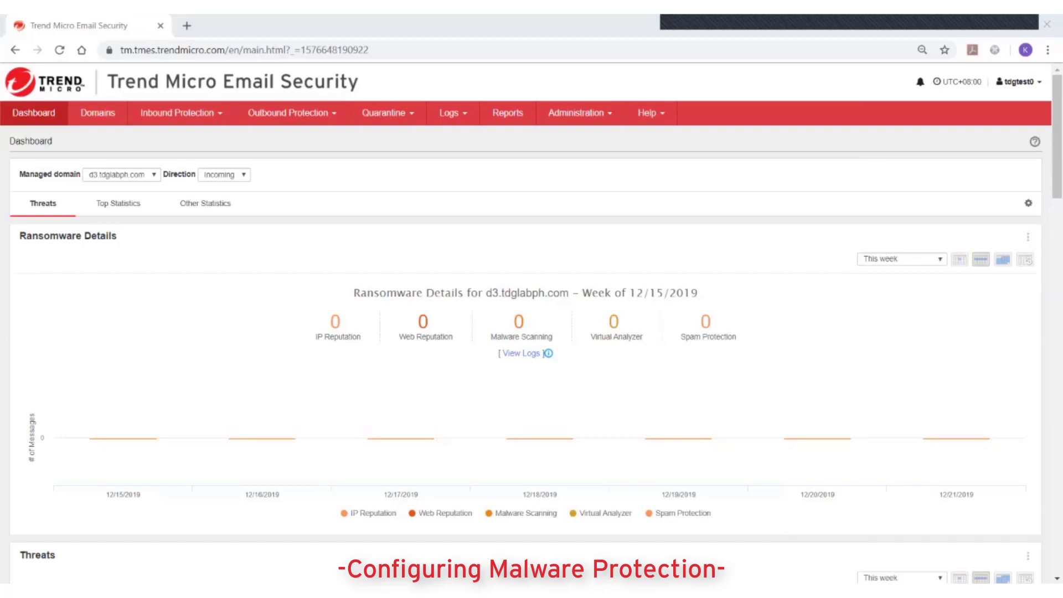
Open the d4.tdglabph.com Virus rule from the Inbound Protection Virus Policy list
{"action": "left_click", "coordinate": [129, 112]}
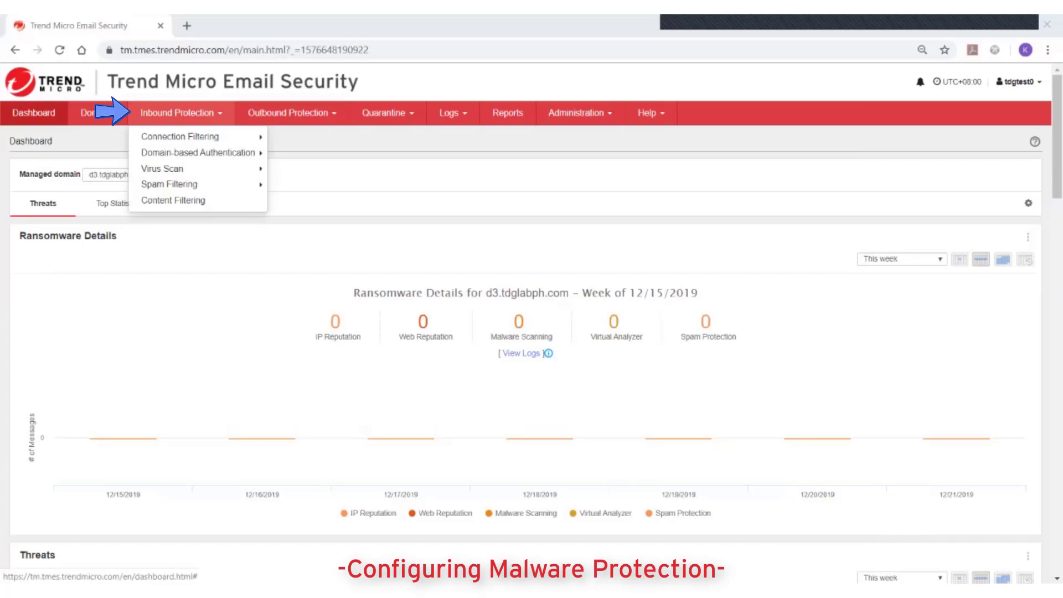
{"action": "left_click", "coordinate": [131, 167]}
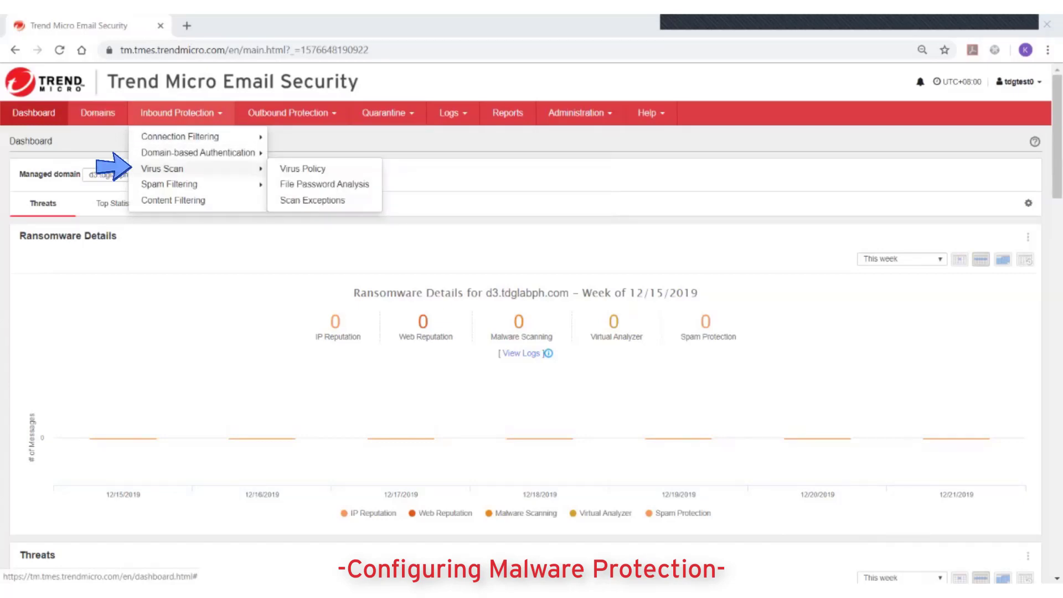
{"action": "left_click", "coordinate": [271, 168]}
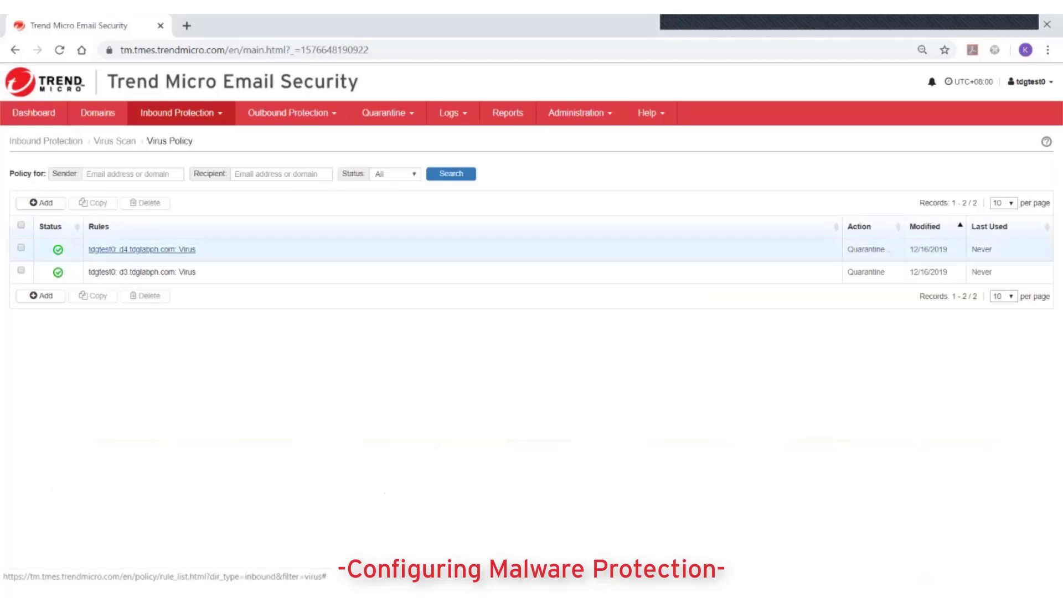
{"action": "left_click", "coordinate": [142, 249]}
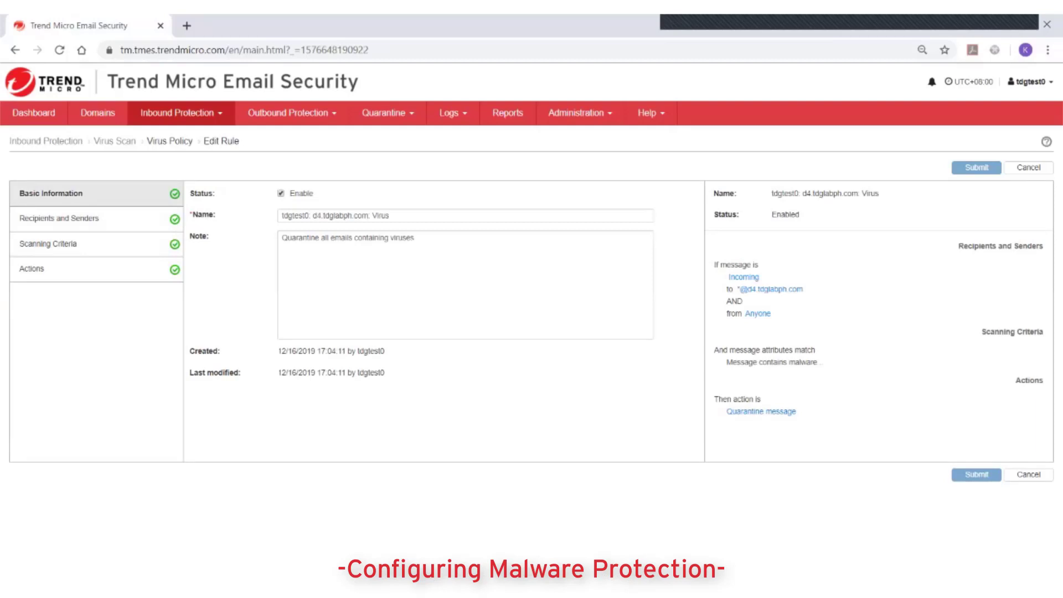
{"action": "left_click", "coordinate": [406, 237]}
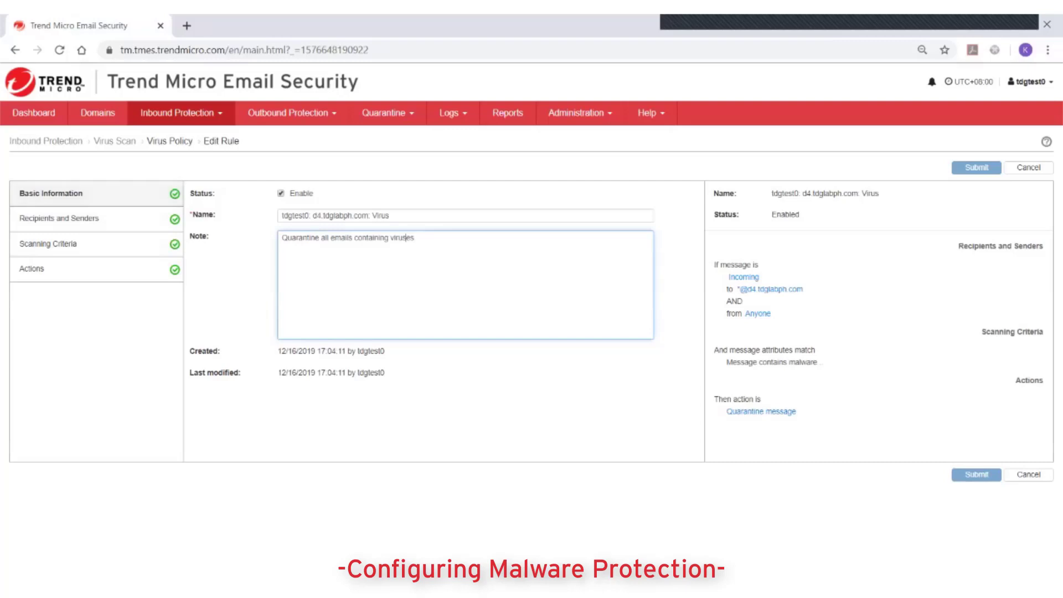
{"action": "left_click", "coordinate": [58, 218]}
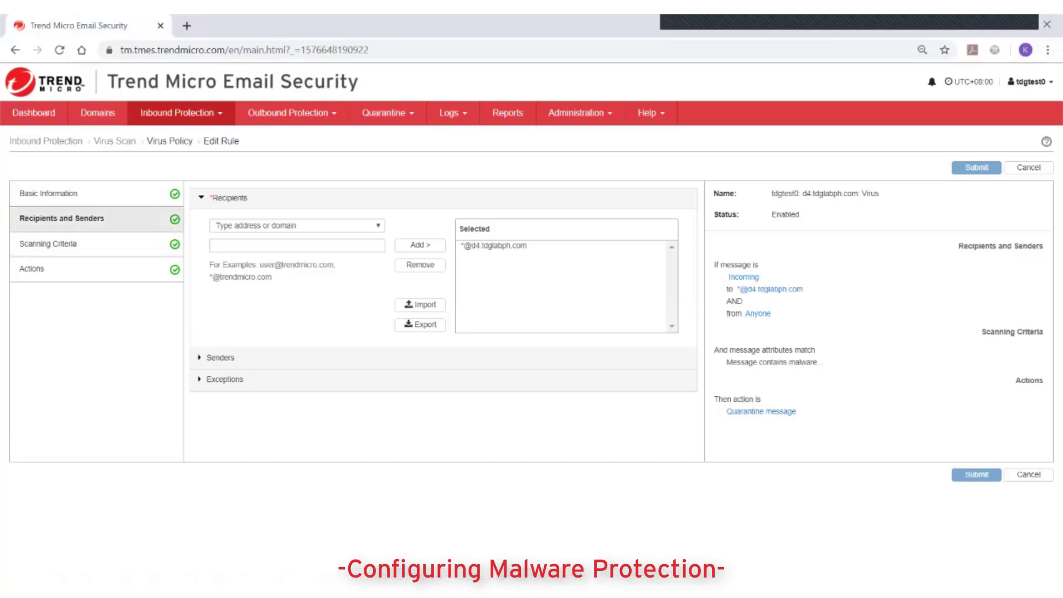
Check the recipient address types, collapse Recipients, and expand Exceptions
{"action": "left_click", "coordinate": [297, 225]}
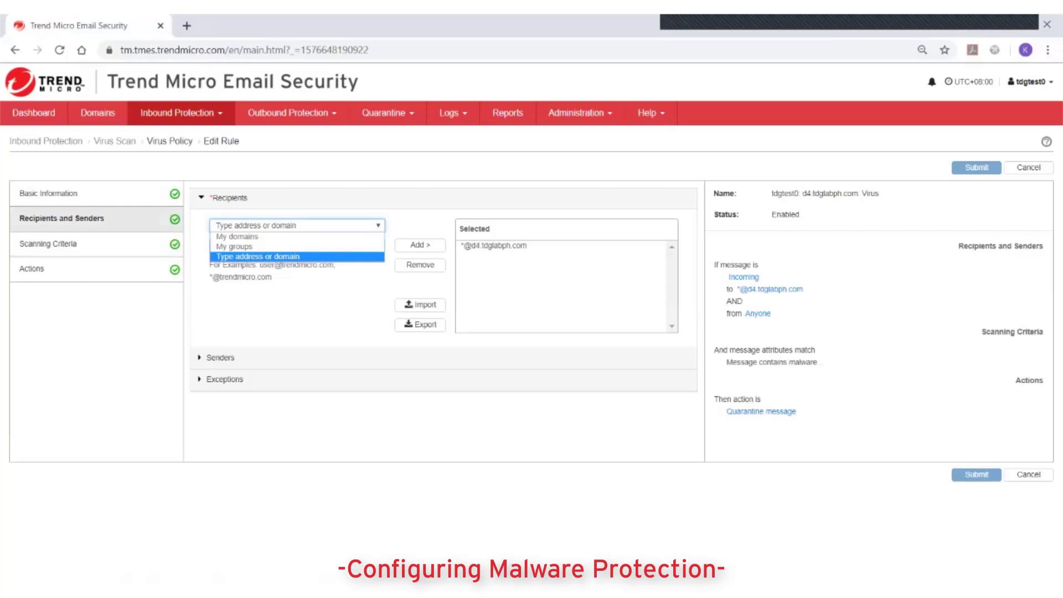
{"action": "left_click", "coordinate": [258, 257]}
{"action": "left_click", "coordinate": [227, 197]}
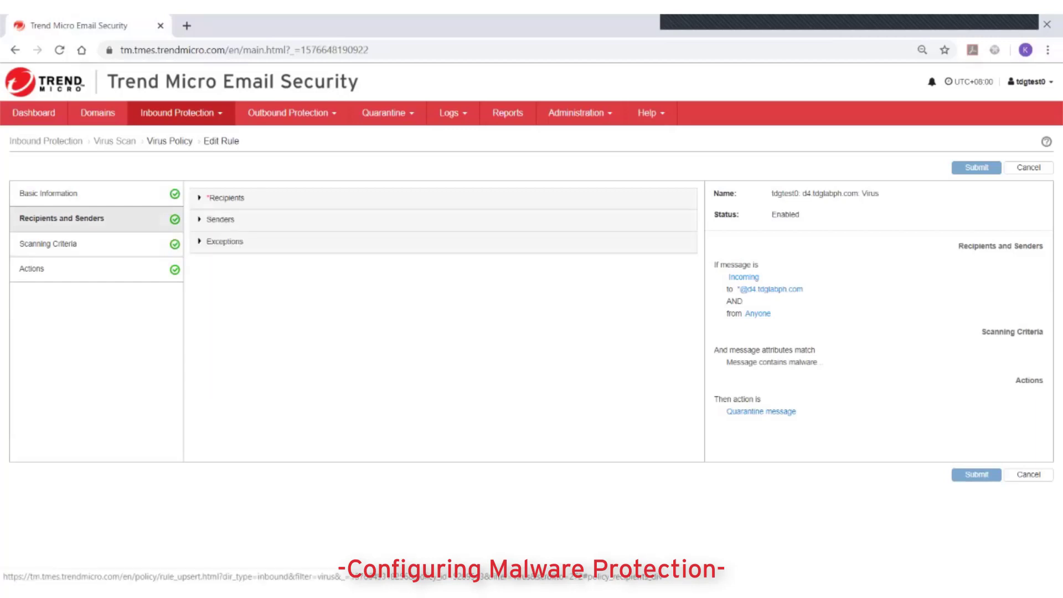
{"action": "left_click", "coordinate": [224, 242]}
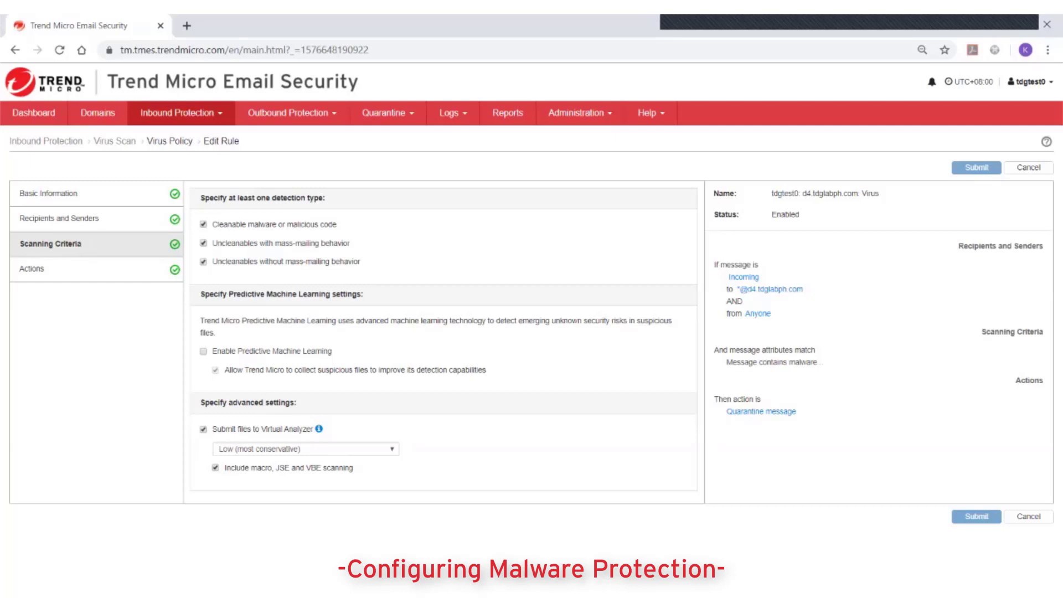
Turn on Predictive Machine Learning in the rule's scanning criteria
{"action": "key", "text": "space"}
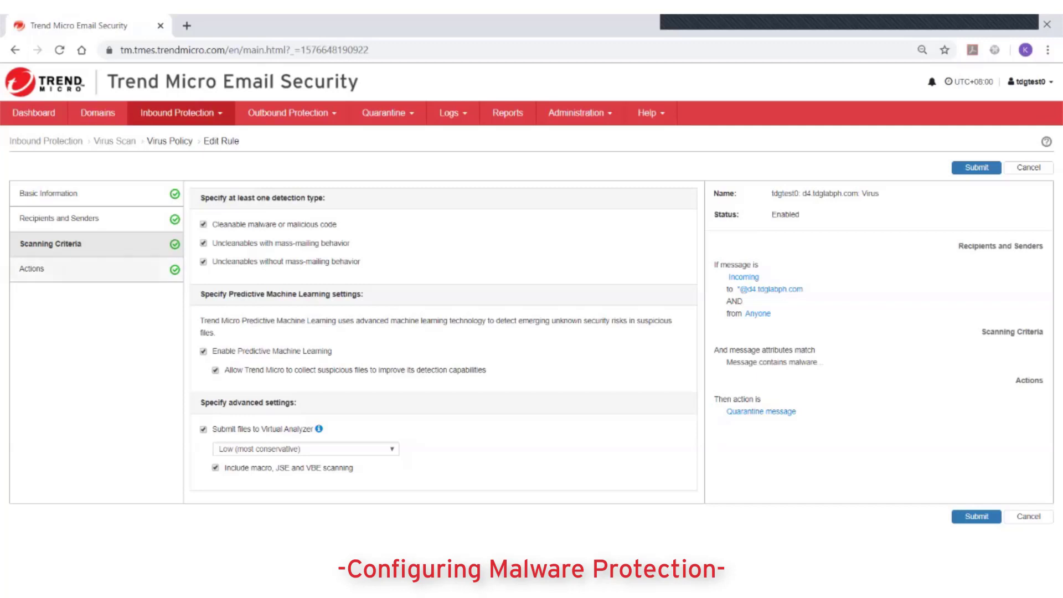
Show the rule's Actions, confirming matching malware messages are quarantined
{"action": "left_click", "coordinate": [33, 269]}
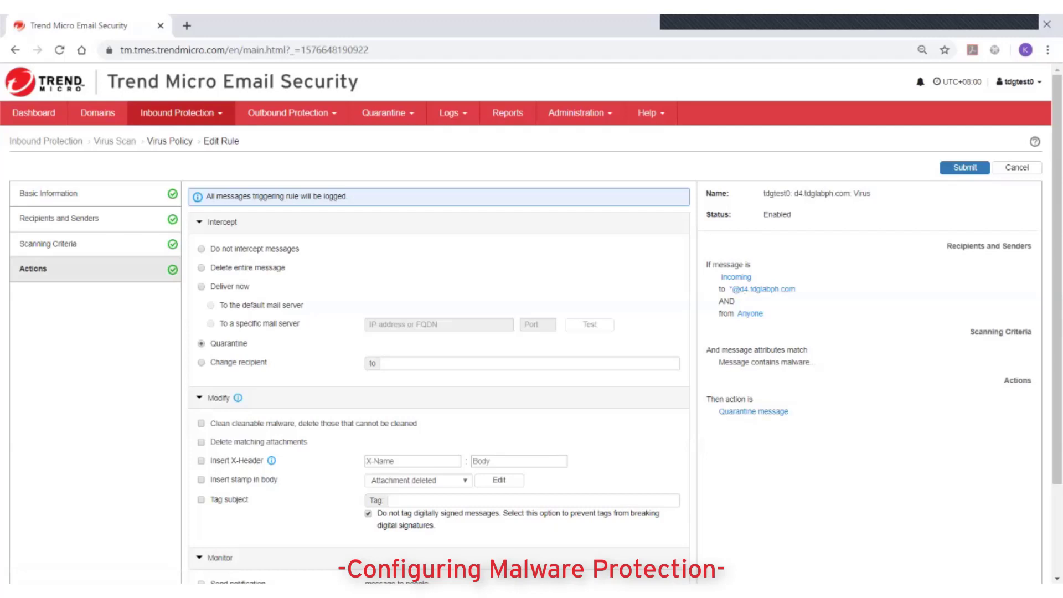
{"action": "scroll", "coordinate": [532, 299], "scroll_direction": "down", "scroll_amount": 3}
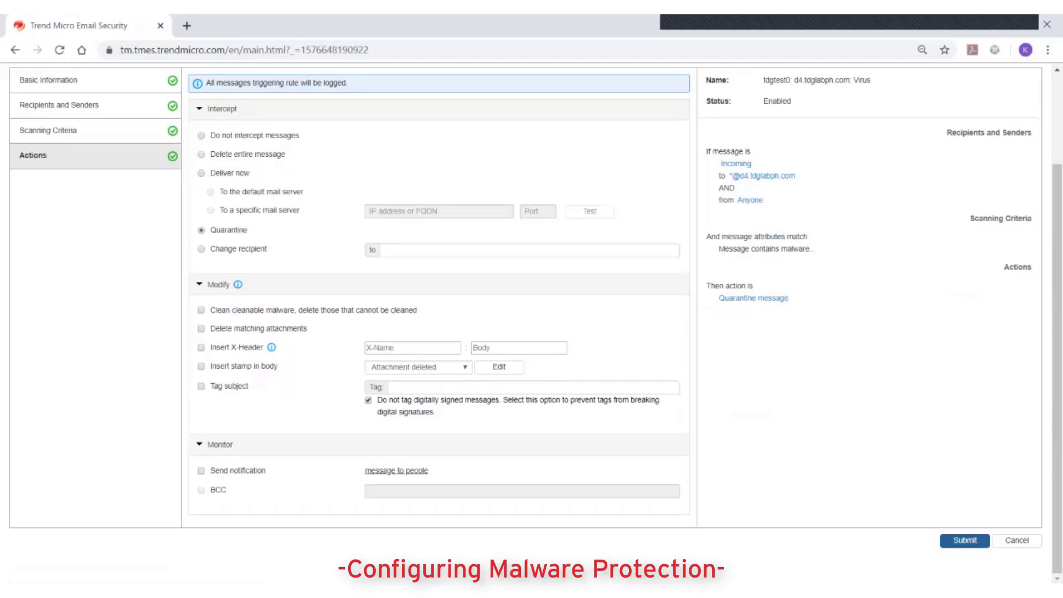
Submit the edited d4.tdglabph.com inbound virus rule
{"action": "left_click", "coordinate": [965, 541]}
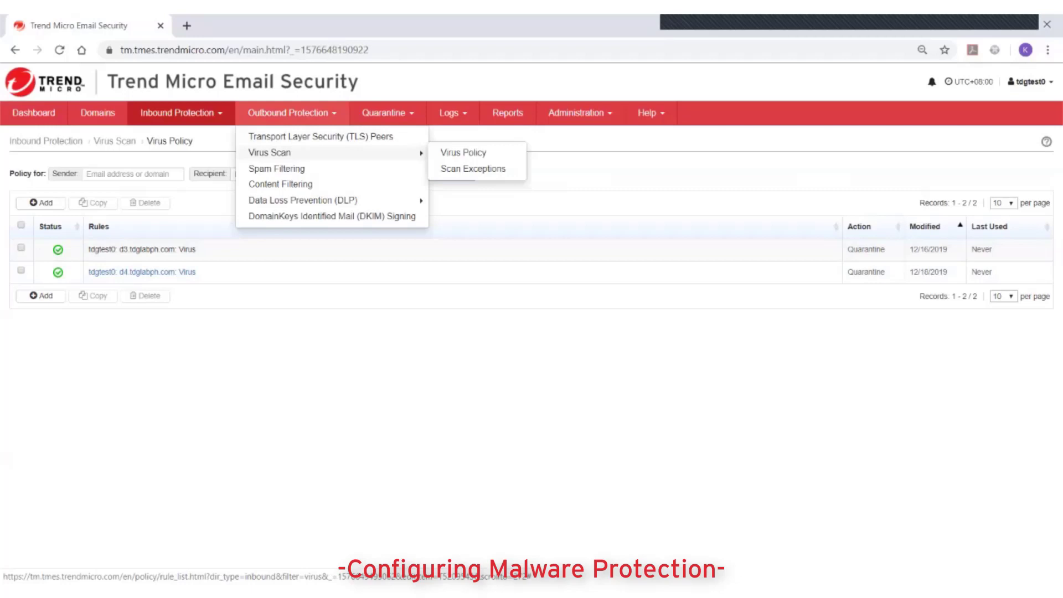
Open the outbound Virus Policy list showing domain rules and locked global policies
{"action": "left_click", "coordinate": [463, 152]}
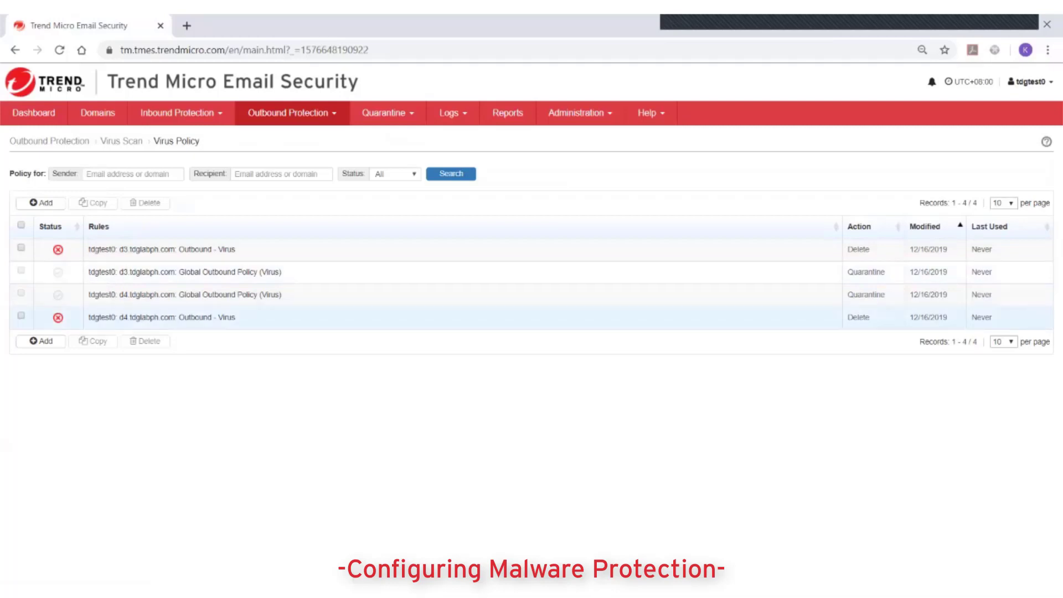
{"action": "left_click", "coordinate": [185, 272]}
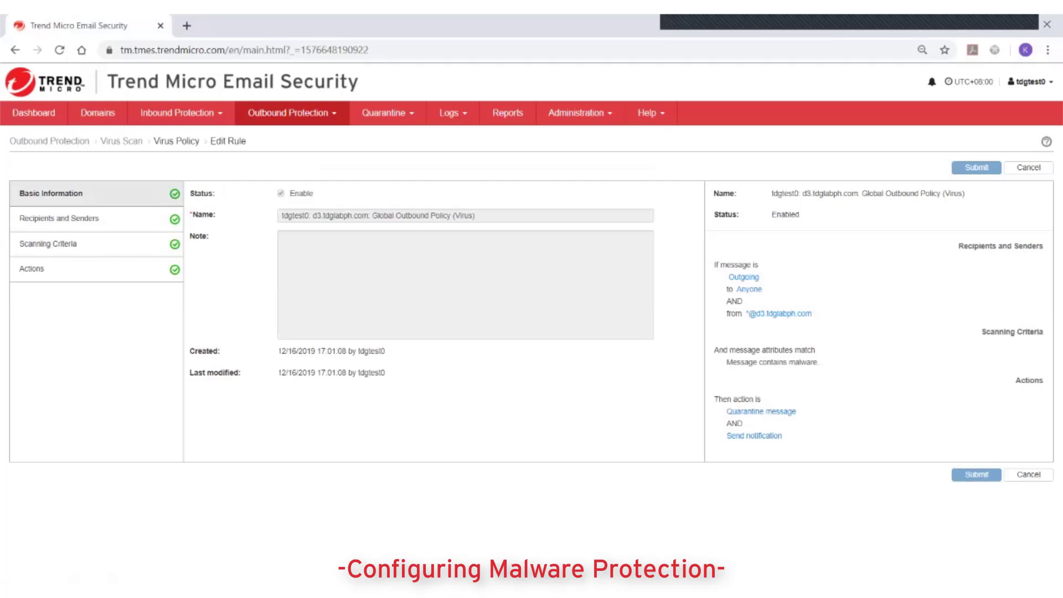
{"action": "left_click", "coordinate": [176, 141]}
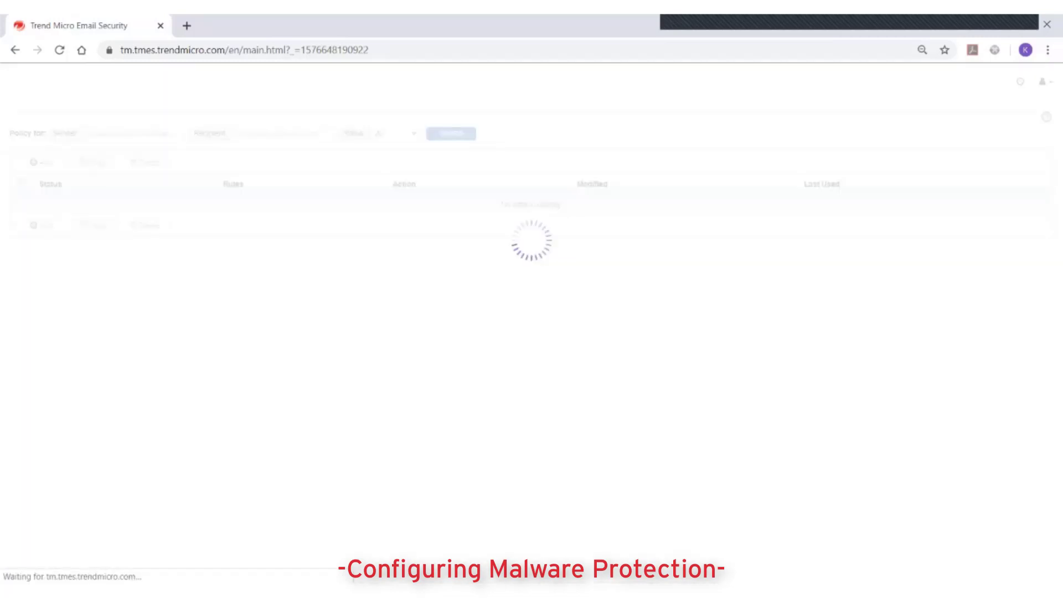